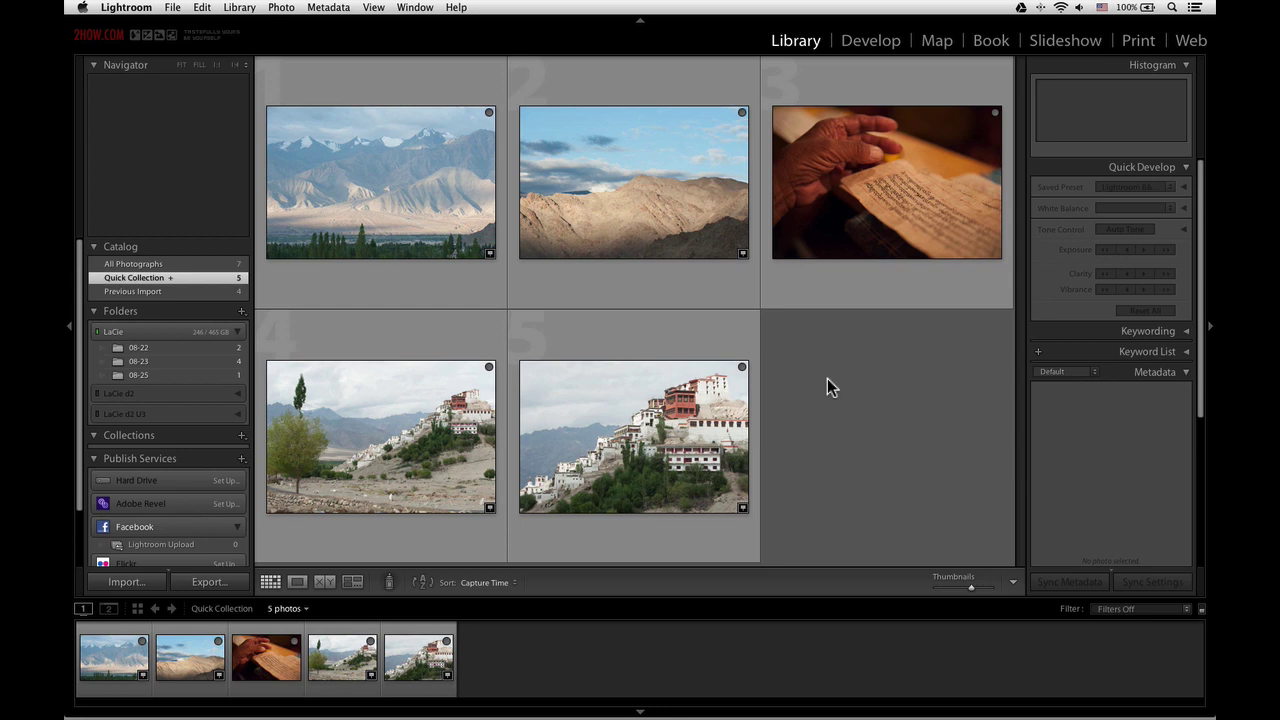
- Open the second mountain photo _DSC6852.NEF in Loupe view, zoom in, and switch to Develop
double_click(646, 237)
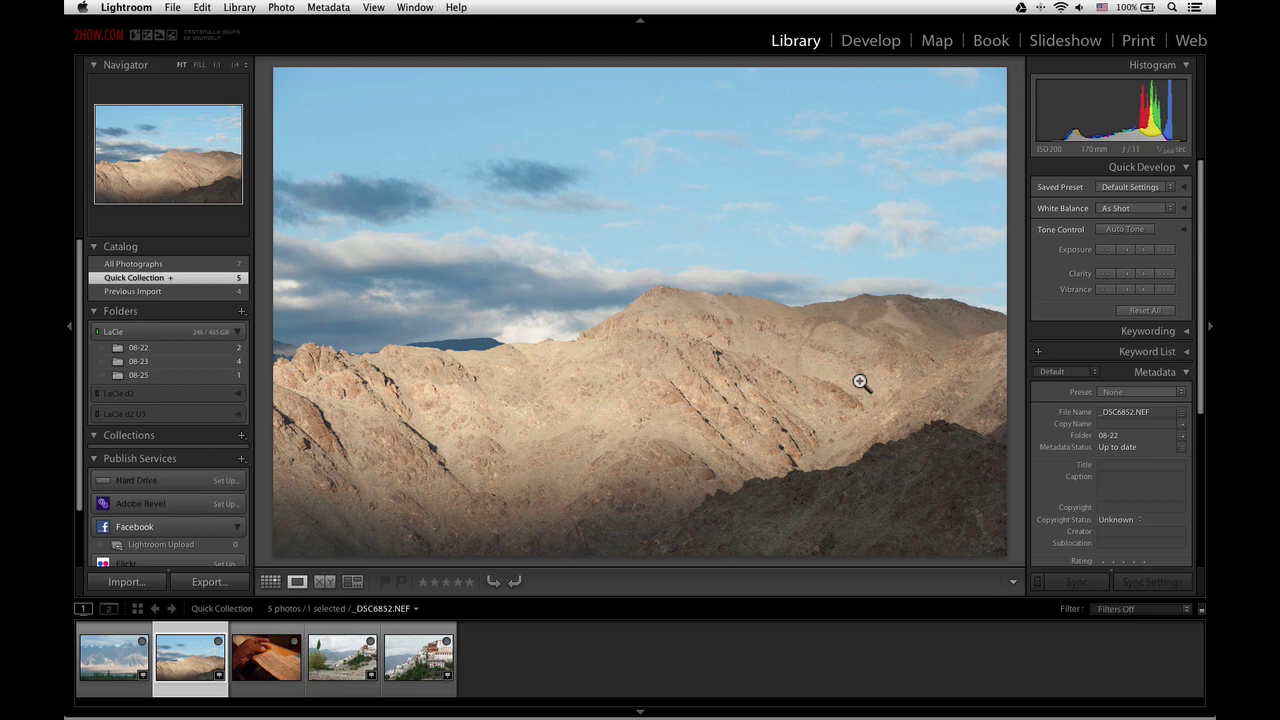
key(super+equal)
key(d)
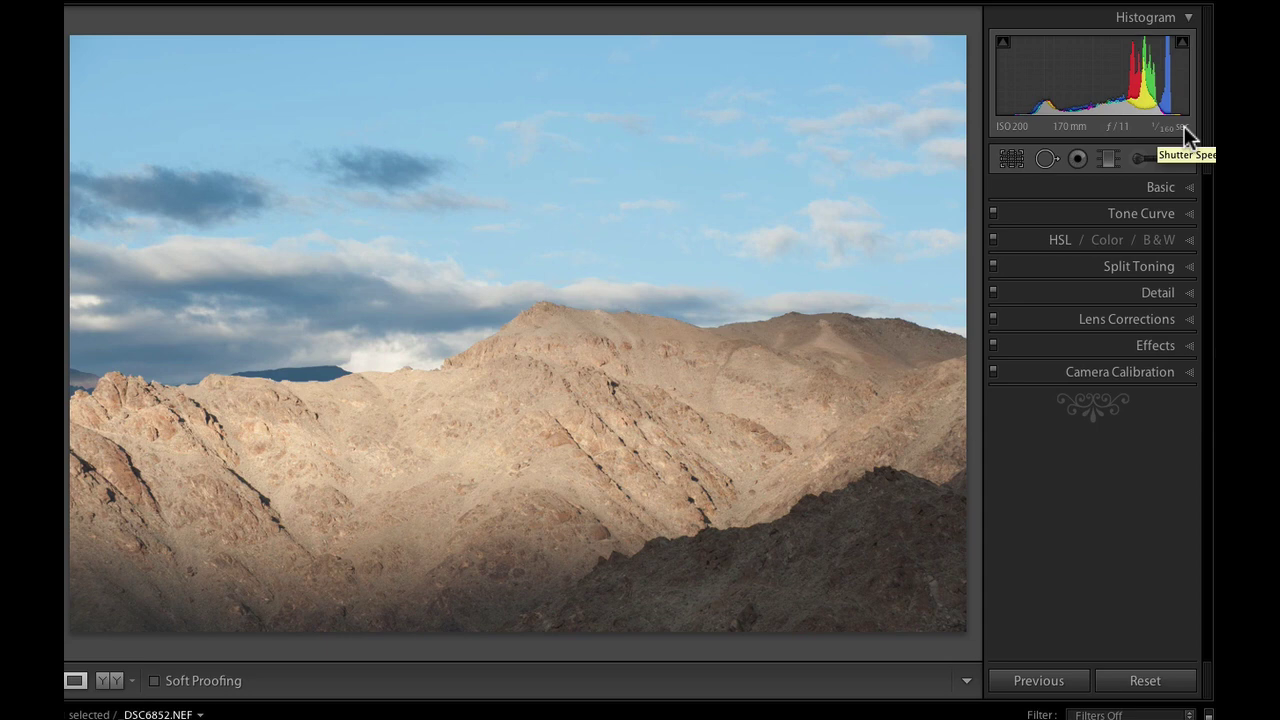
- Expand the Basic panel and set Exposure to +0.05
click(1188, 188)
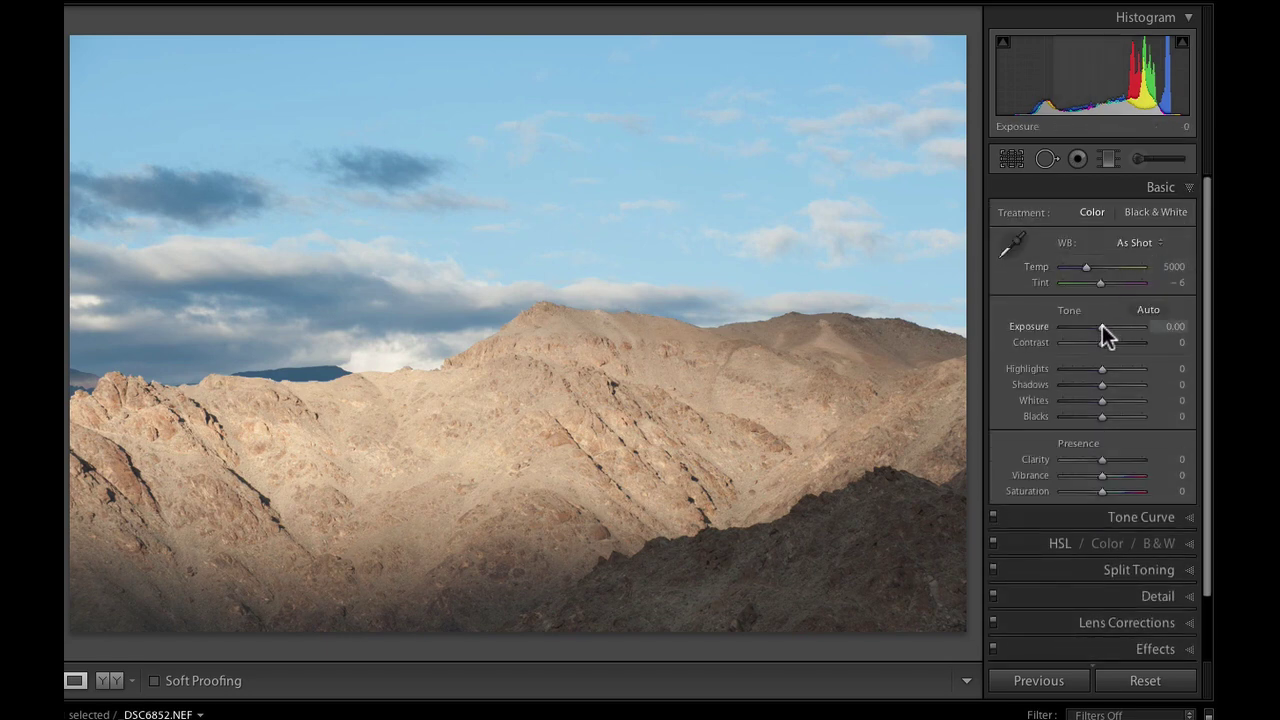
drag(1102, 325, 1103, 325)
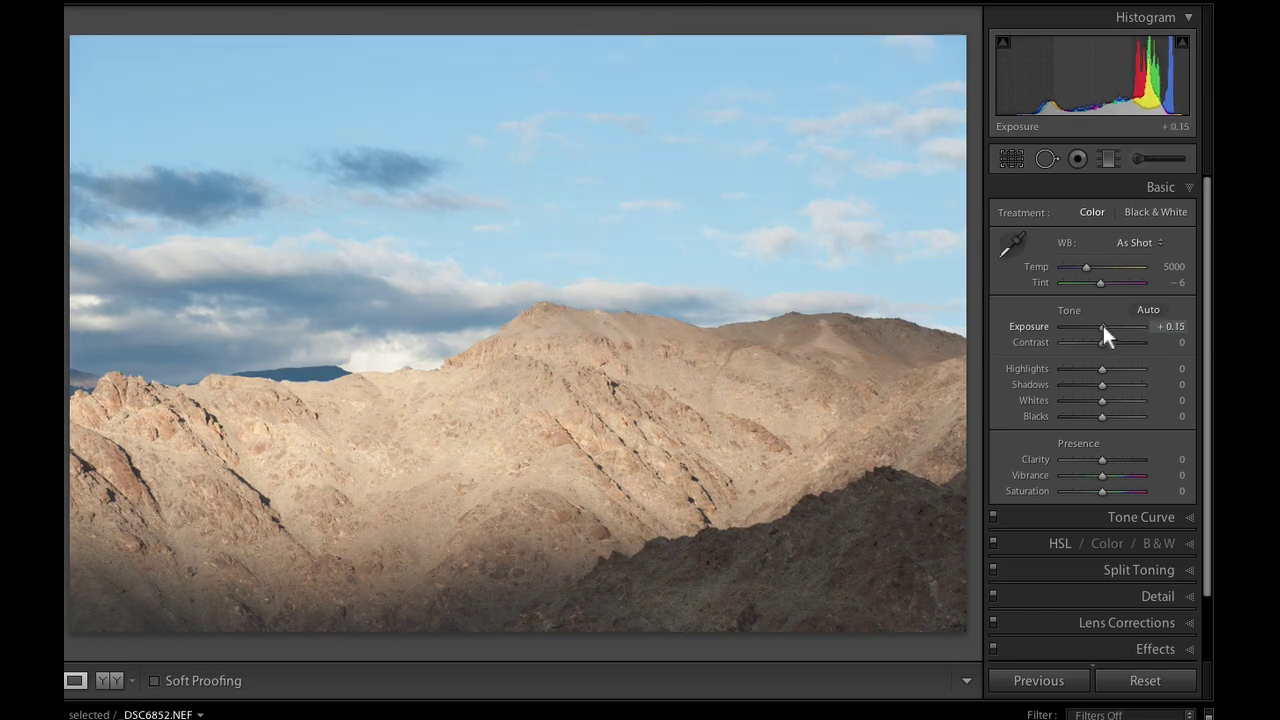
drag(1103, 325, 1102, 325)
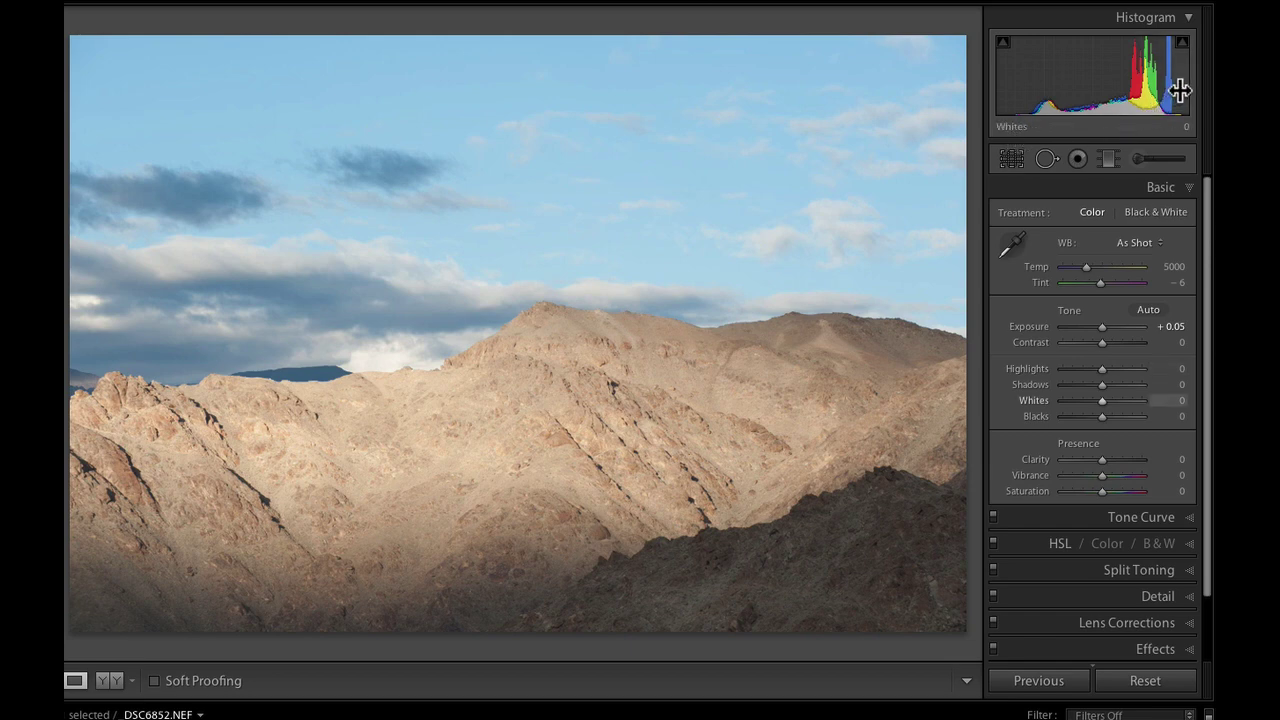
- Set Whites +26, Blacks −30, Shadows −52, and turn on both histogram clipping warnings
mouse_move(1181, 91)
mouse_down()
mouse_move(1193, 91)
mouse_move(1177, 91)
mouse_up()
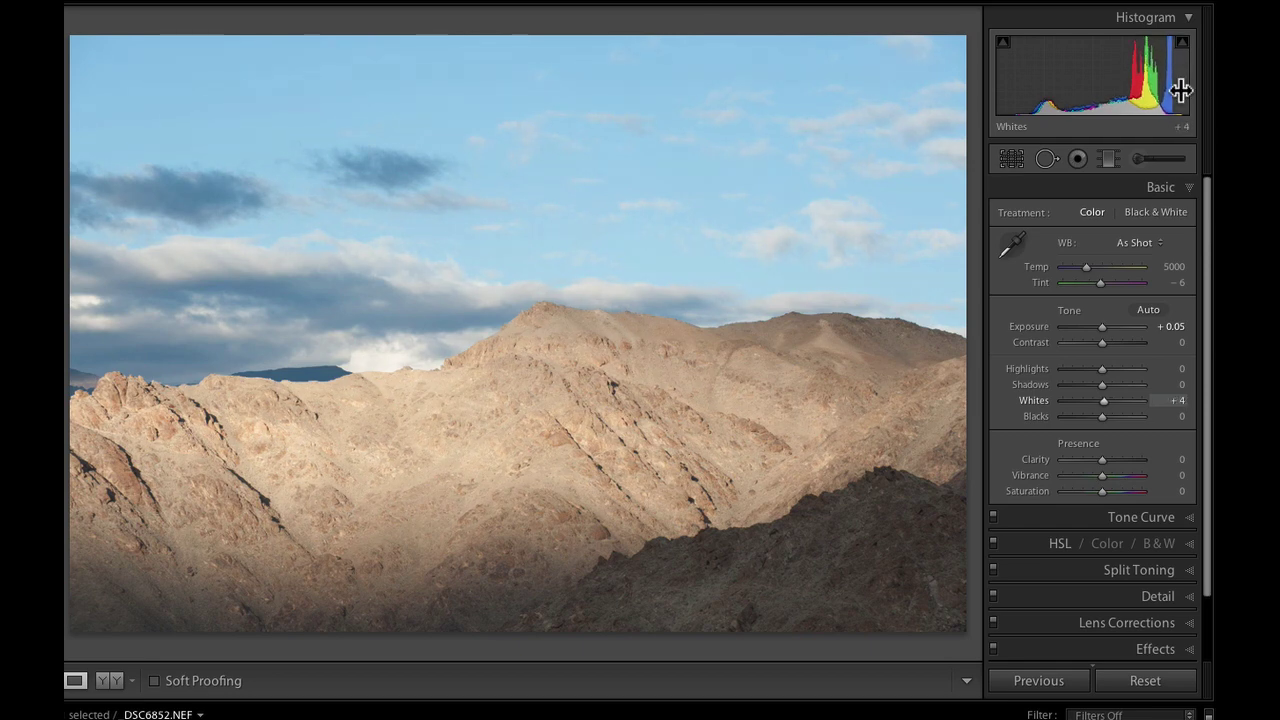
drag(1104, 400, 1113, 401)
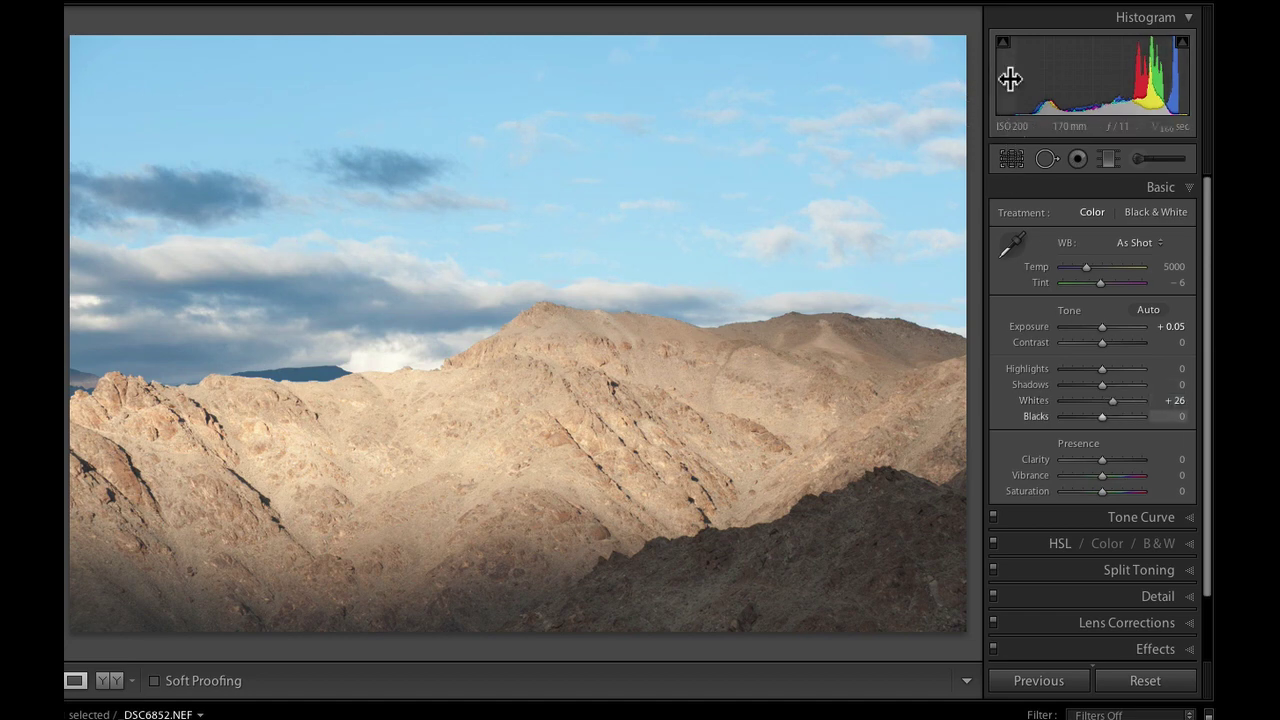
drag(1111, 423, 1090, 414)
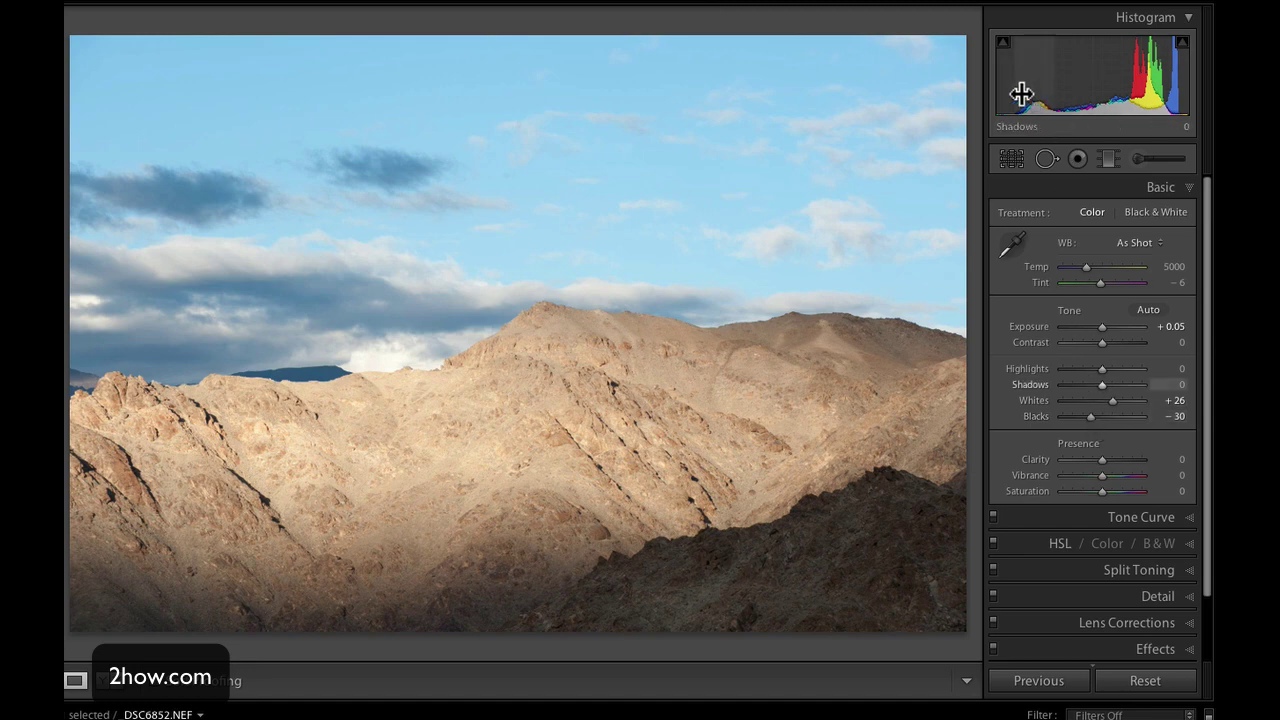
drag(1034, 88, 1010, 107)
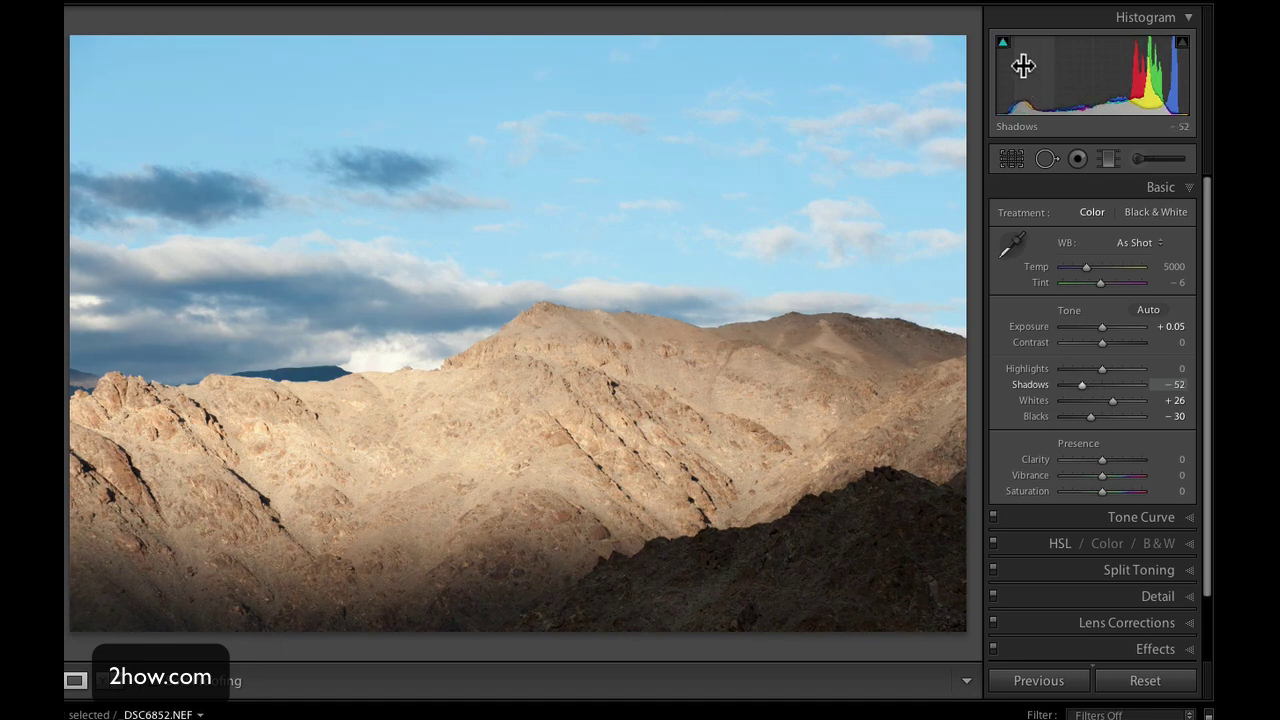
click(1003, 43)
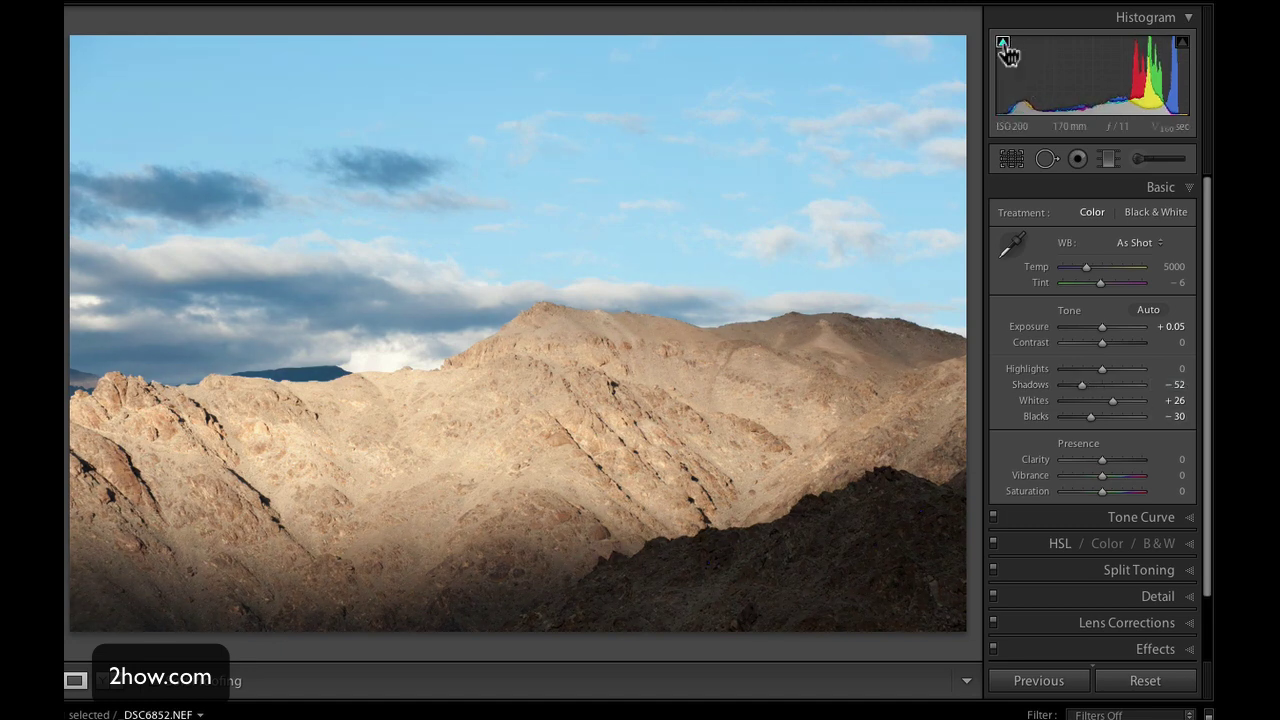
click(1182, 44)
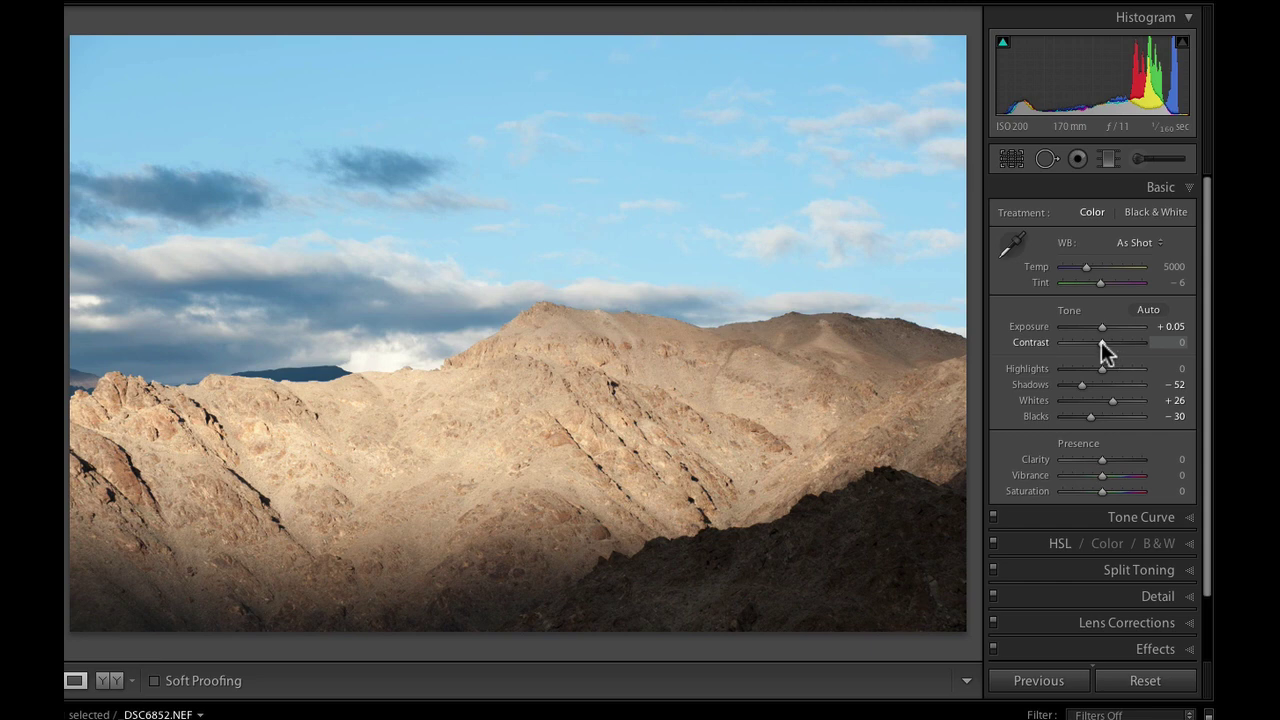
- Raise Contrast to +71 and Clarity to +73 for crisper rock texture
drag(1101, 342, 1128, 340)
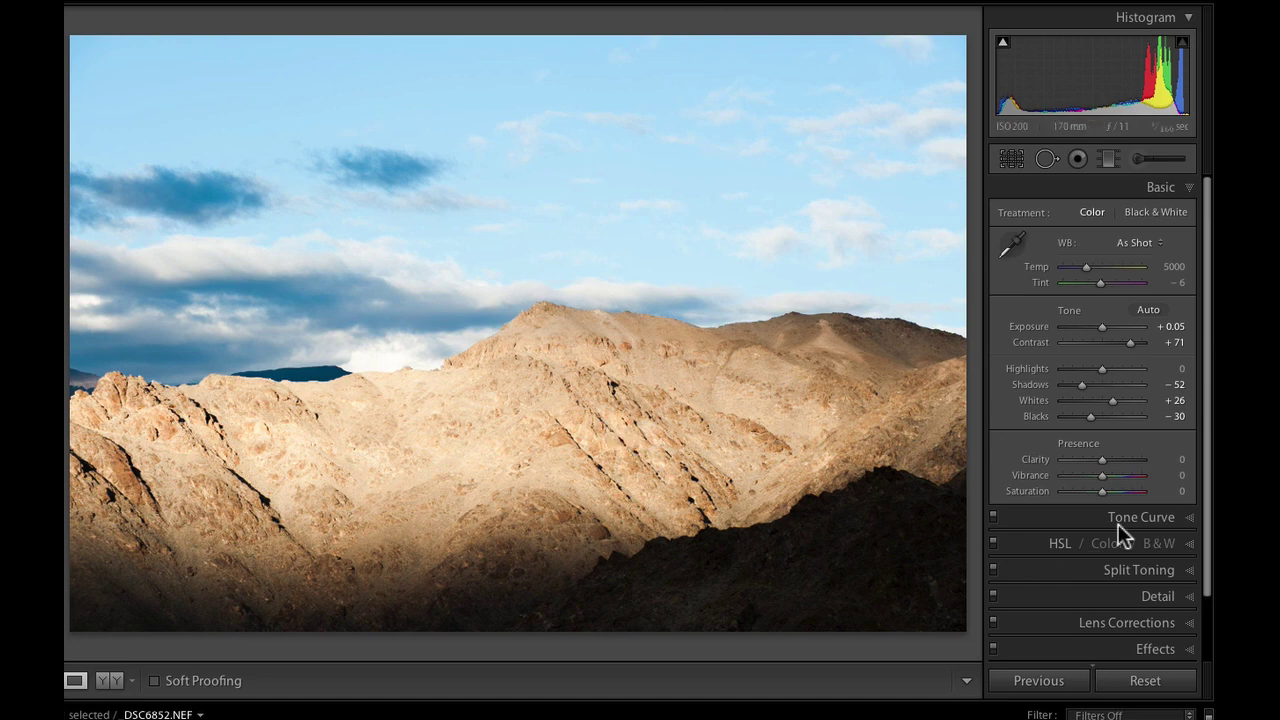
drag(1102, 457, 1130, 458)
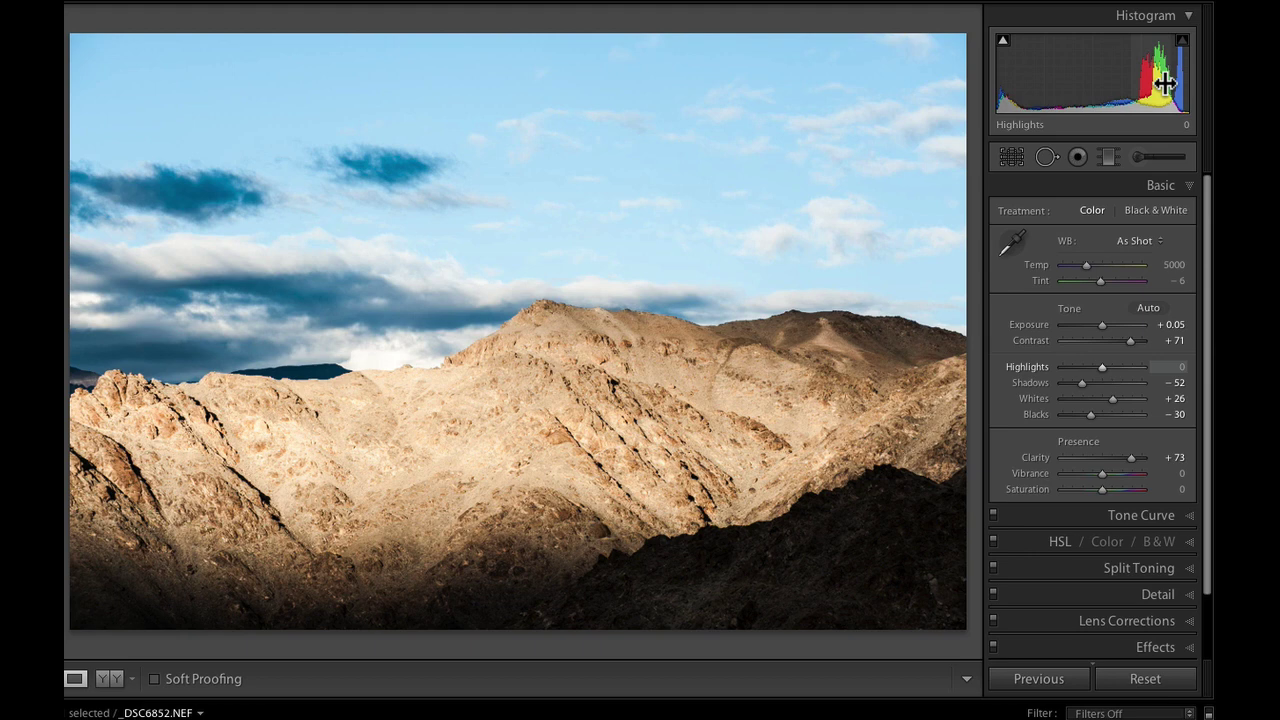
- Pull Highlights down to −66 and toggle Before/After to compare with the original
drag(1165, 84, 1110, 84)
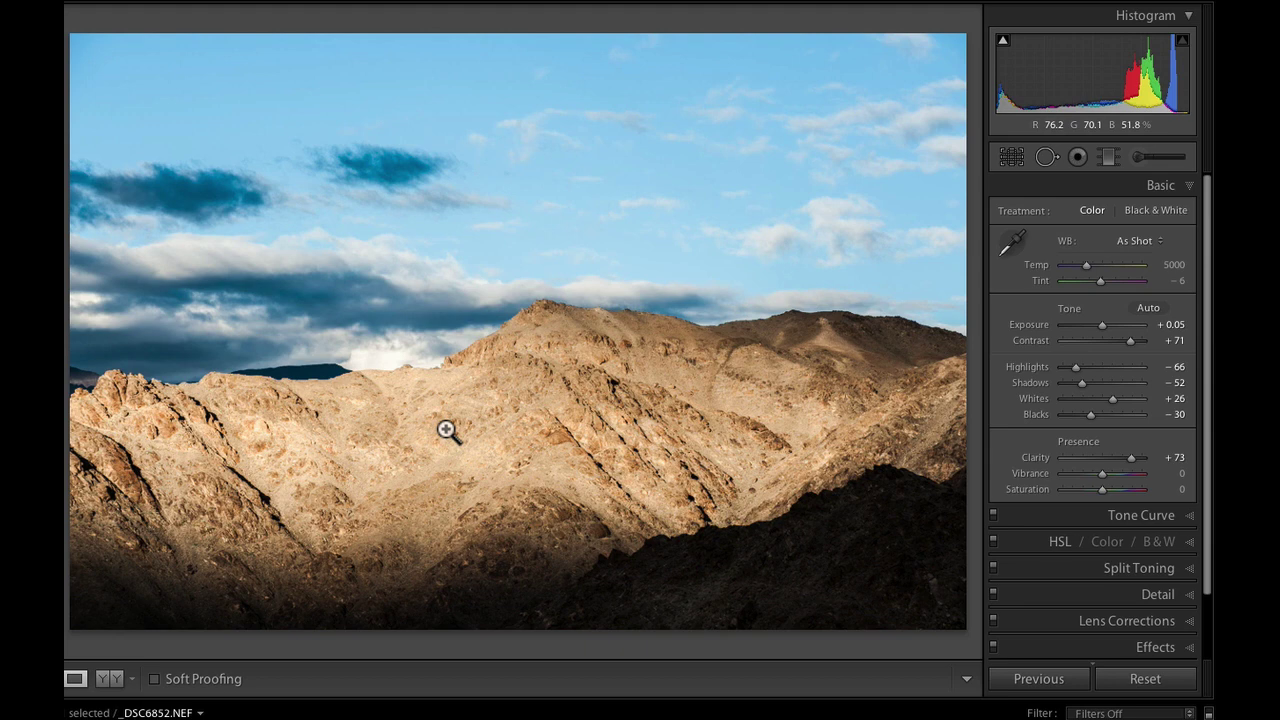
key(backslash)
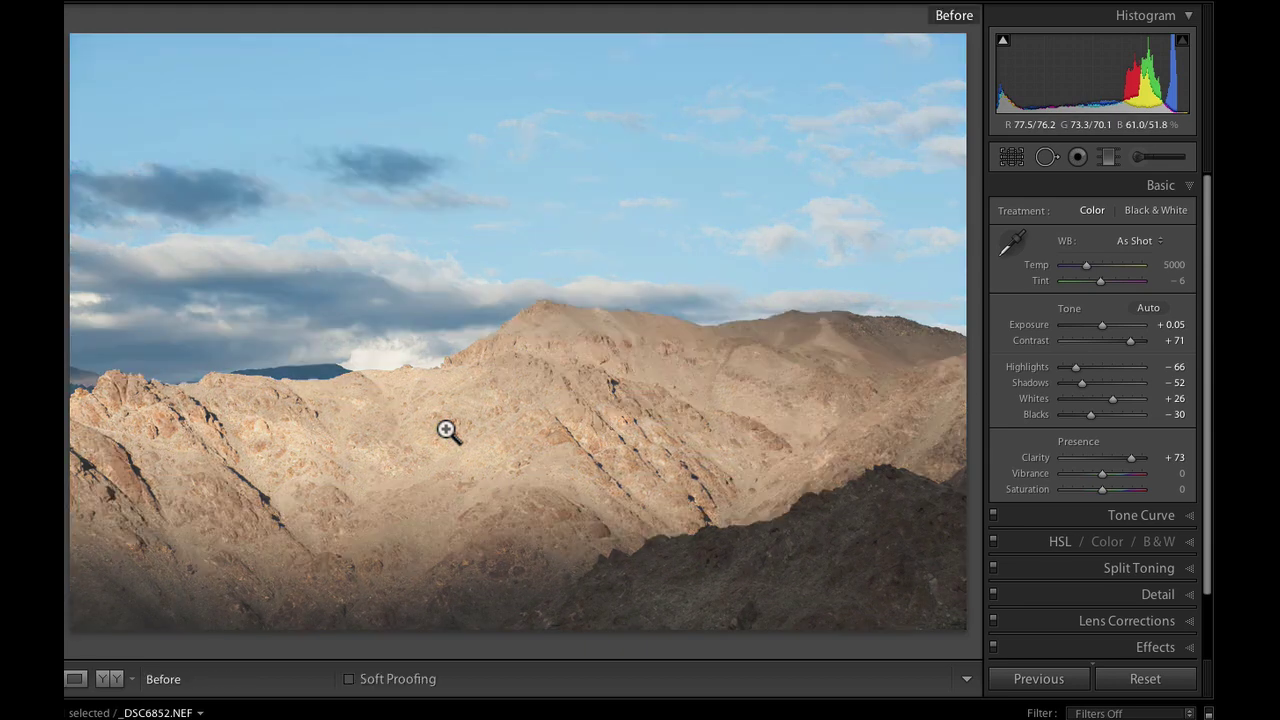
key(backslash)
key(backslash)
key(backslash)
key(backslash)
key(backslash)
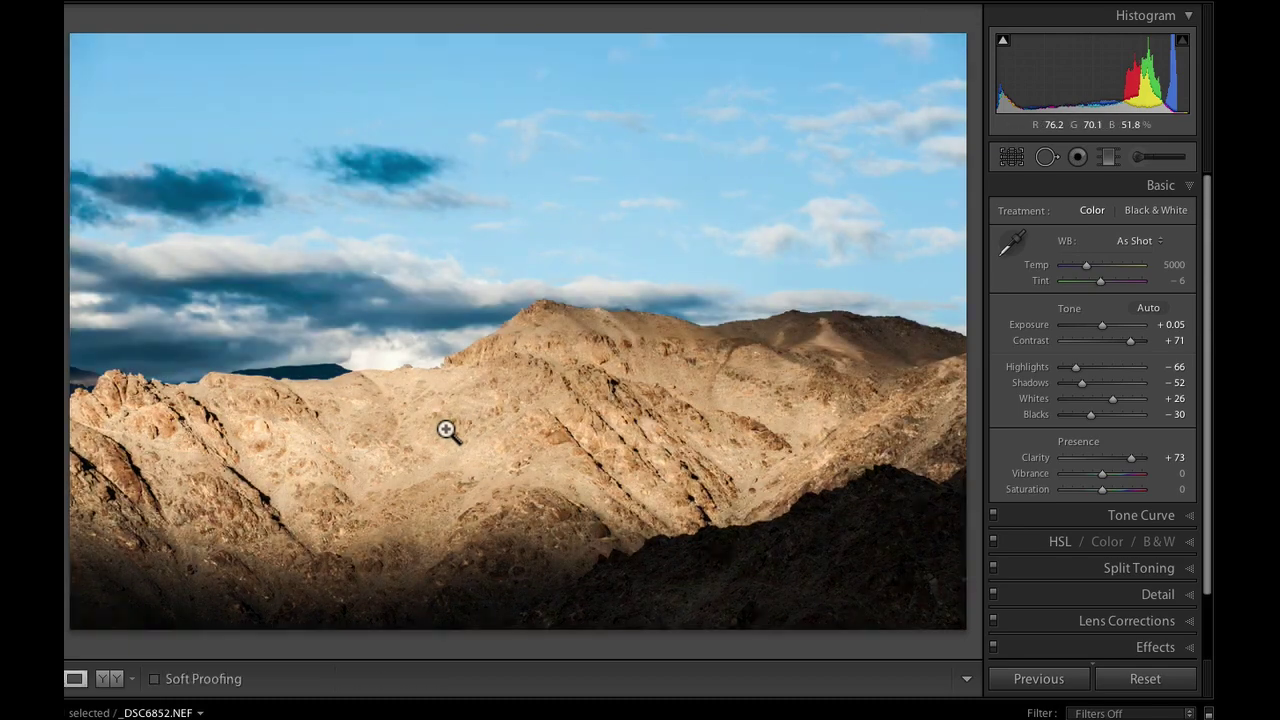
key(backslash)
key(backslash)
key(backslash)
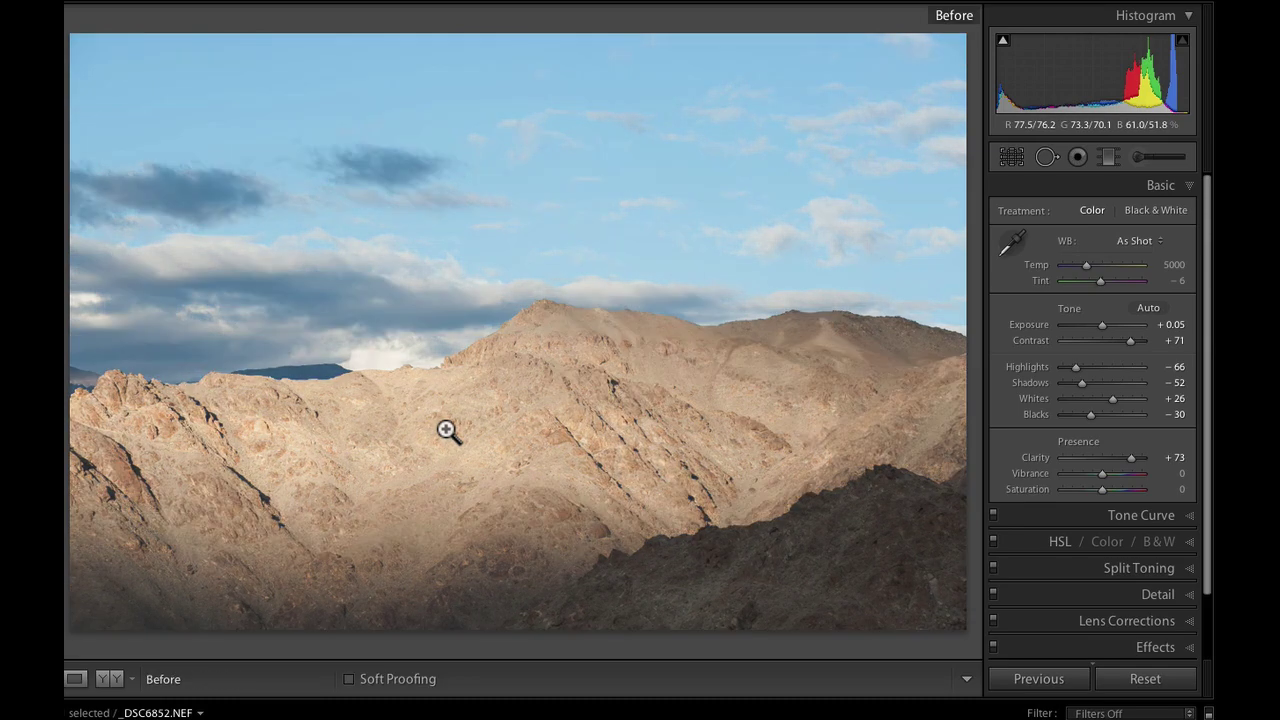
key(backslash)
key(backslash)
key(backslash)
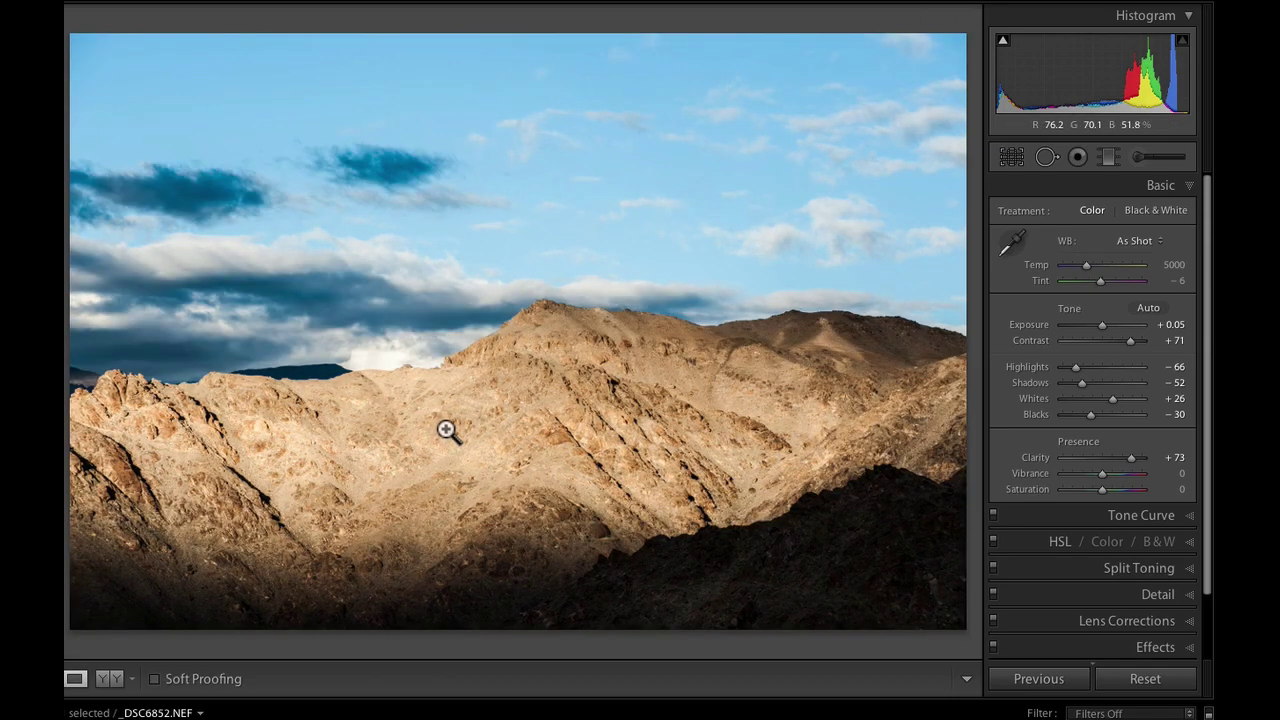
- Set Vibrance to +54, trying Saturation but leaving it at 0
drag(1100, 474, 1123, 483)
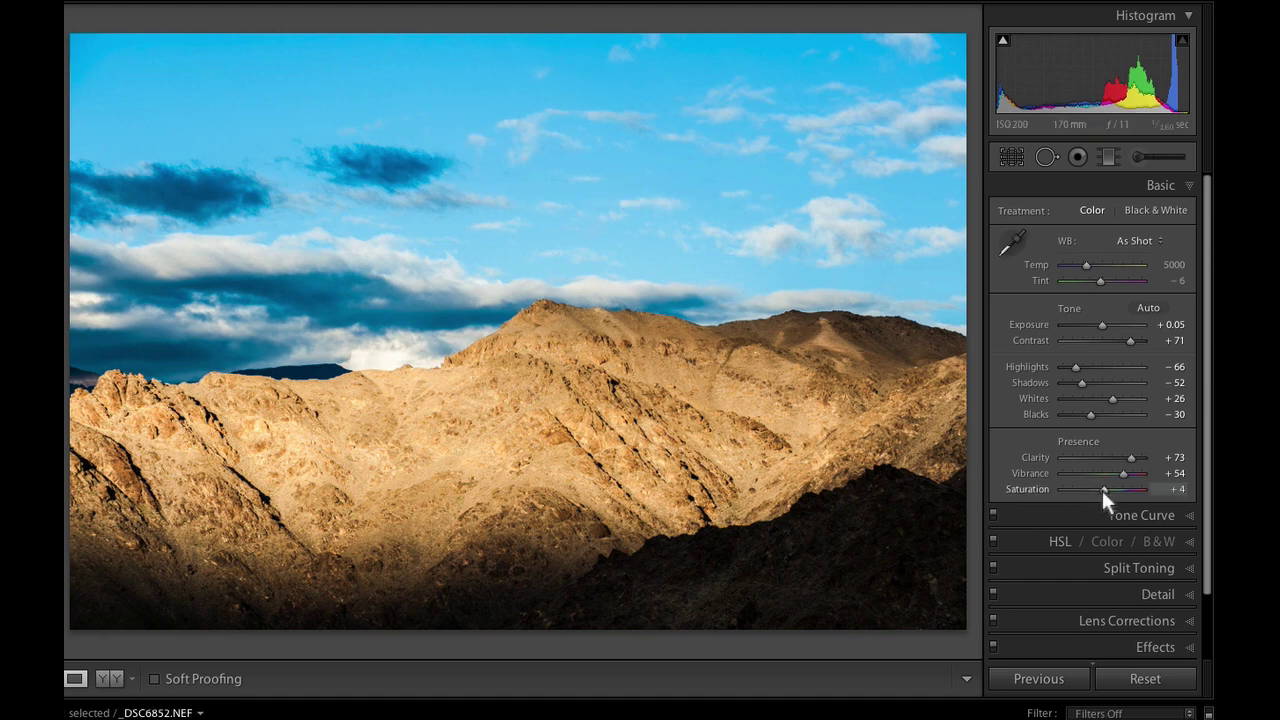
drag(1102, 490, 1100, 490)
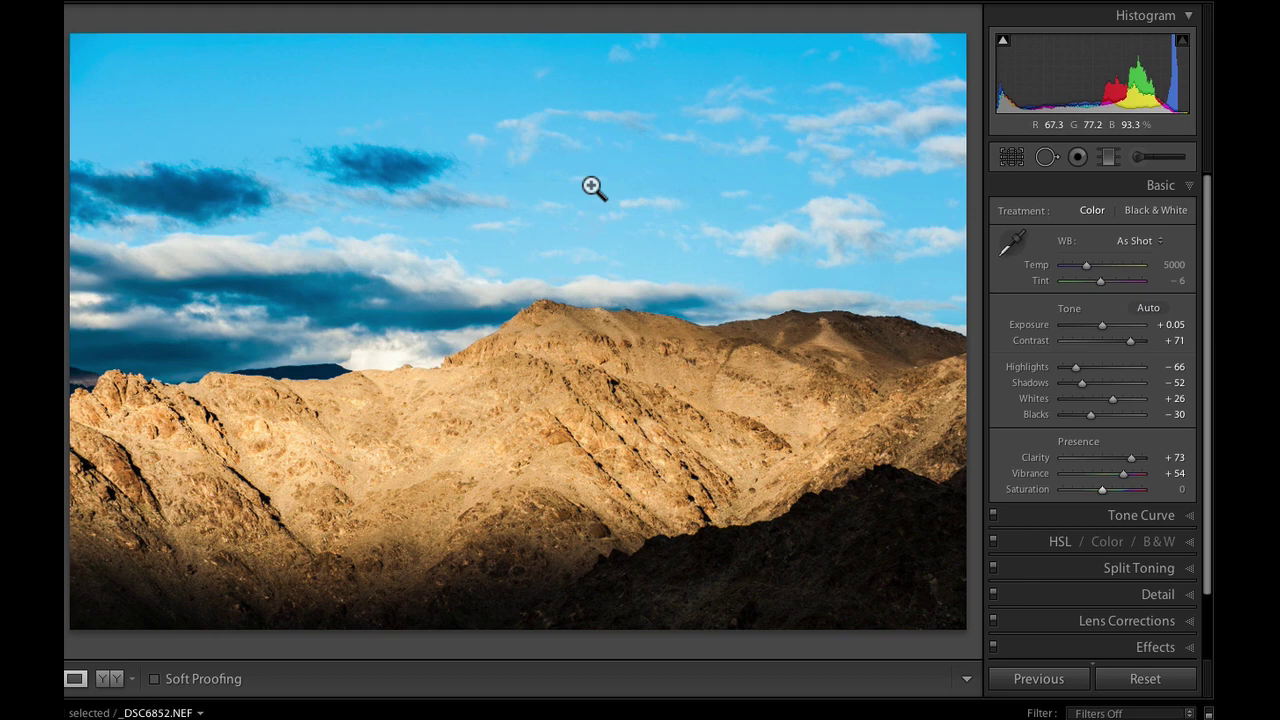
- In HSL, set Blue Saturation −32, Luminance −25 and Hue +1
click(1107, 541)
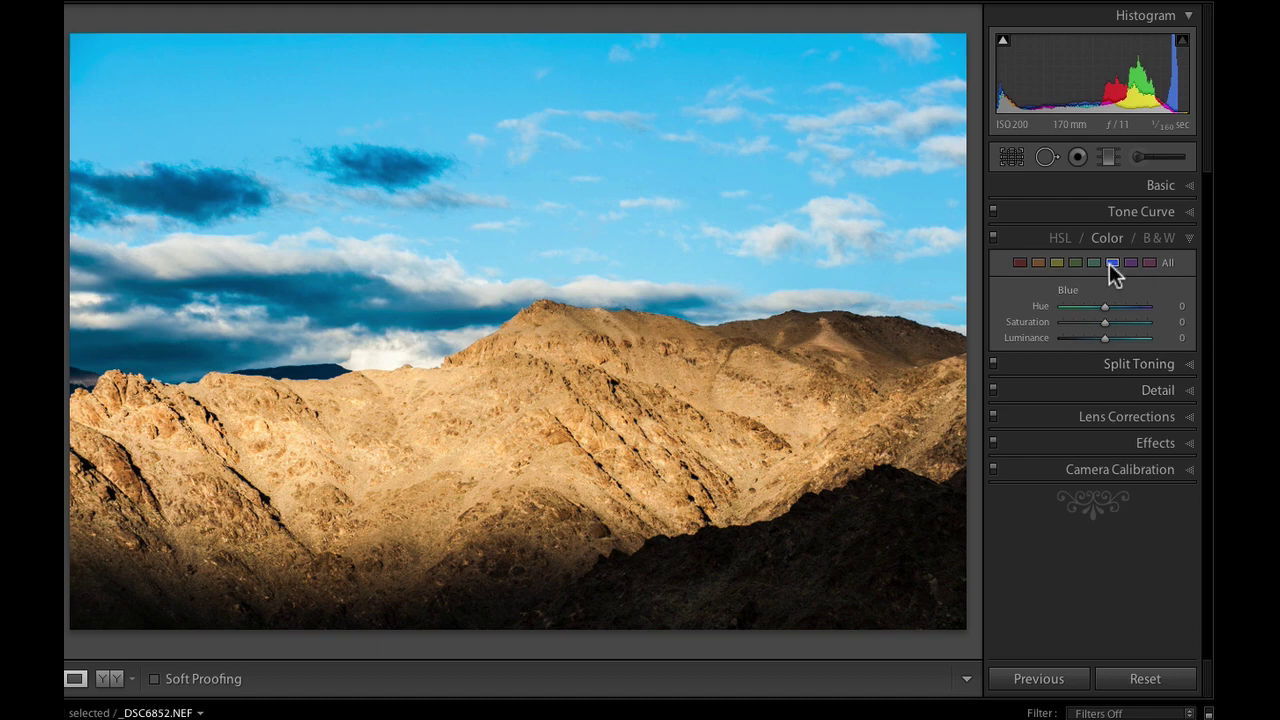
drag(1104, 322, 1100, 324)
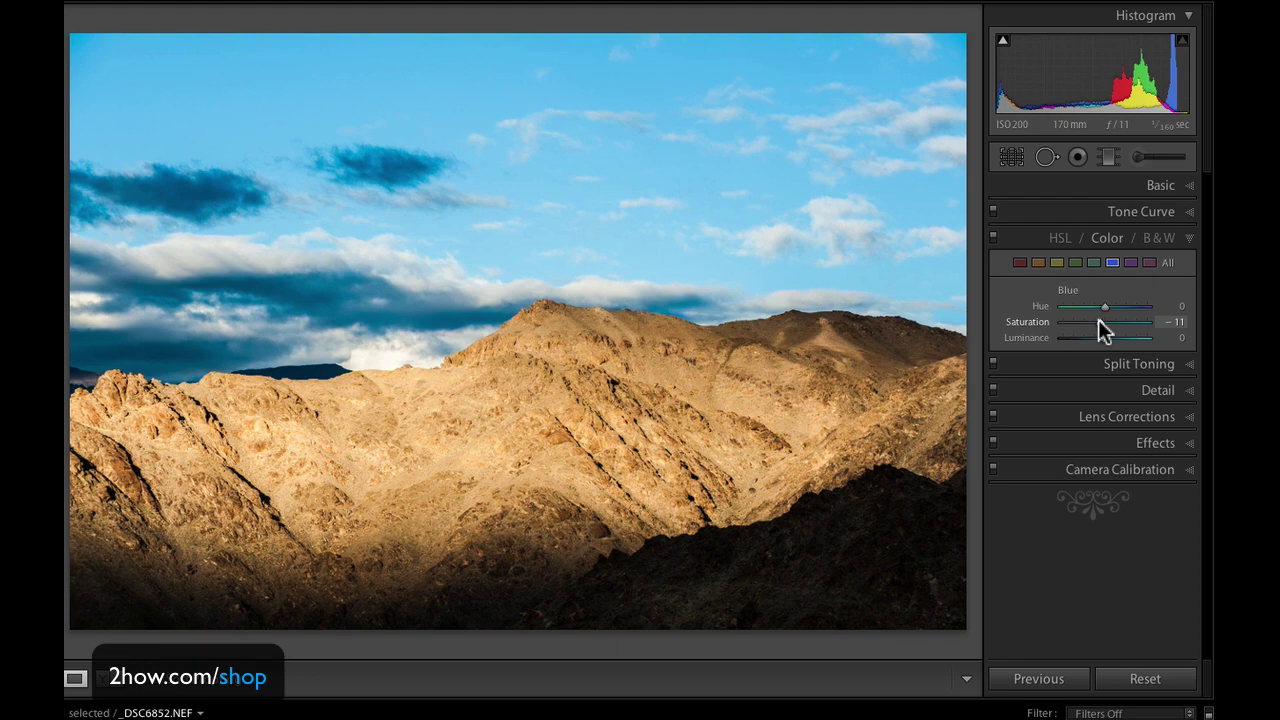
drag(1104, 307, 1105, 306)
drag(1103, 326, 1100, 321)
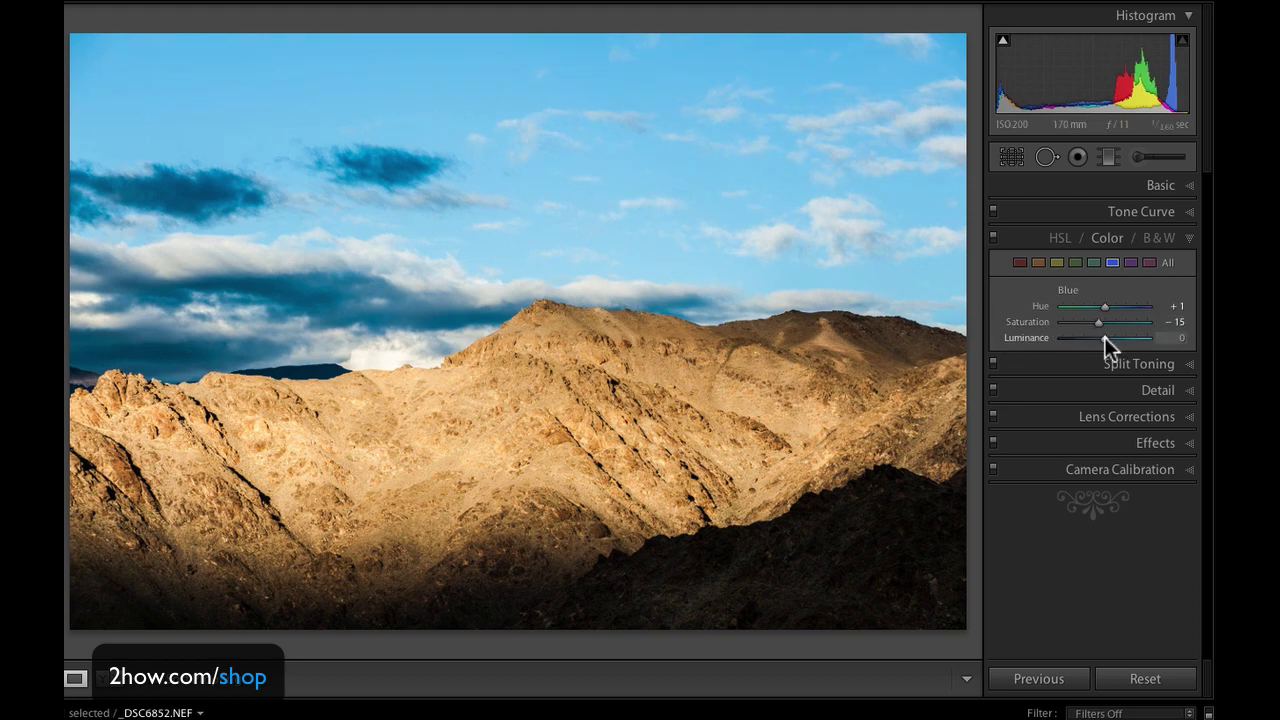
drag(1104, 337, 1091, 322)
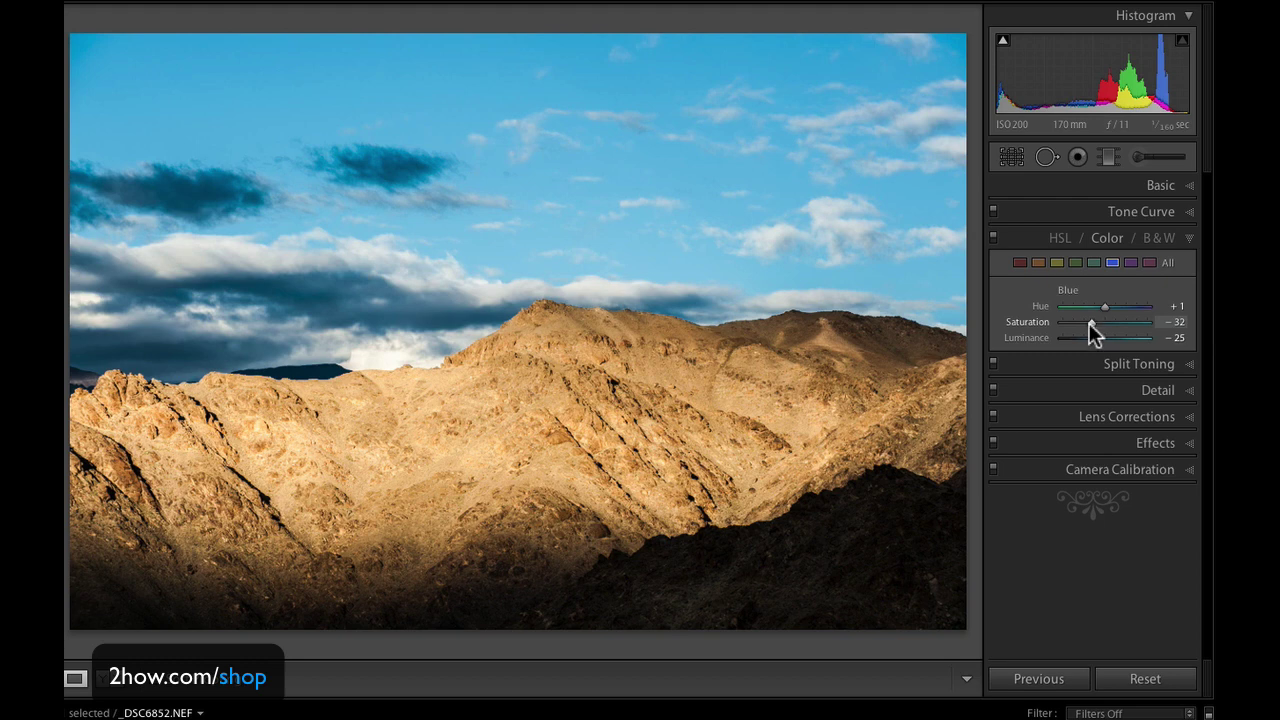
click(1058, 238)
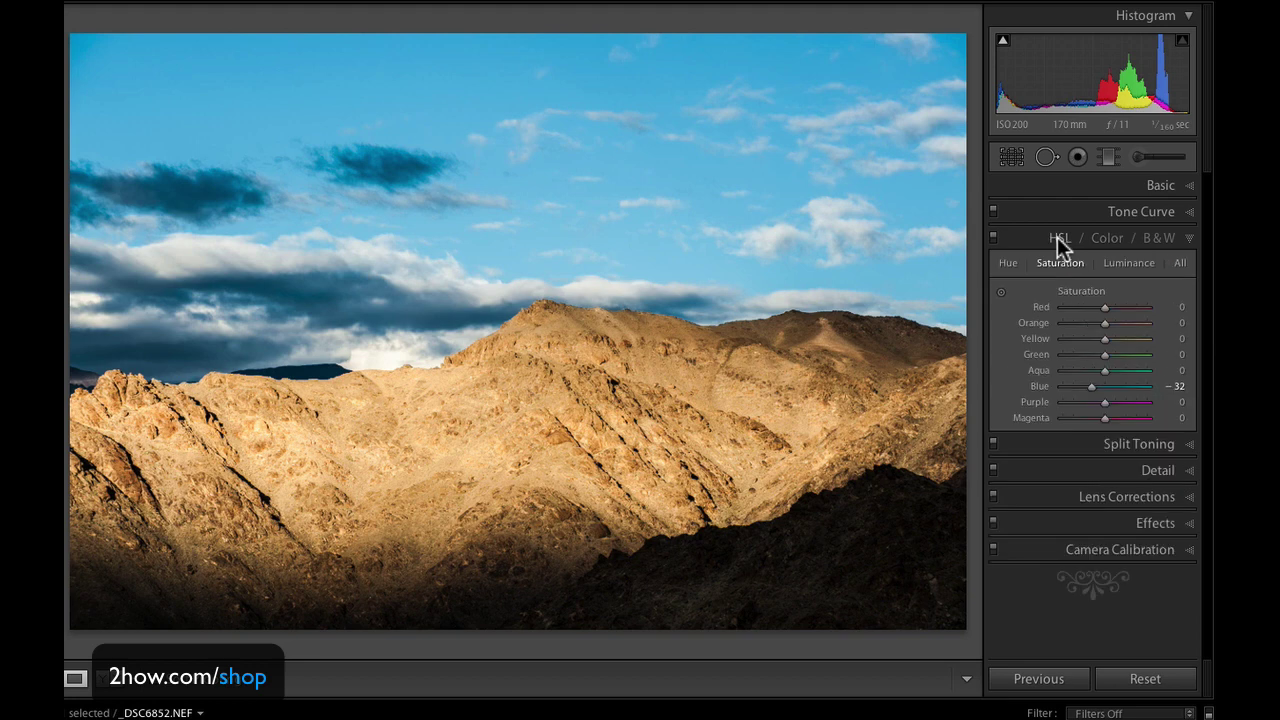
click(1191, 185)
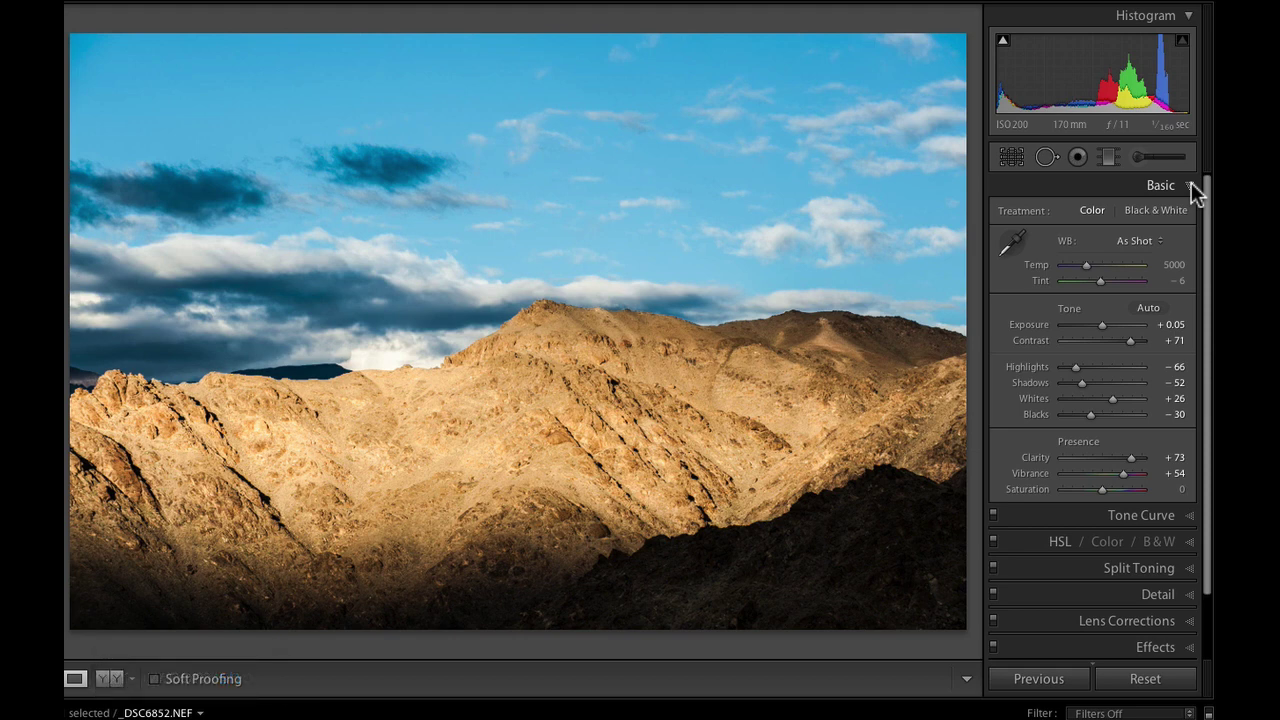
- Toggle Before/After views of _DSC6852.NEF to compare the final edit with the original
key(backslash)
key(backslash)
key(backslash)
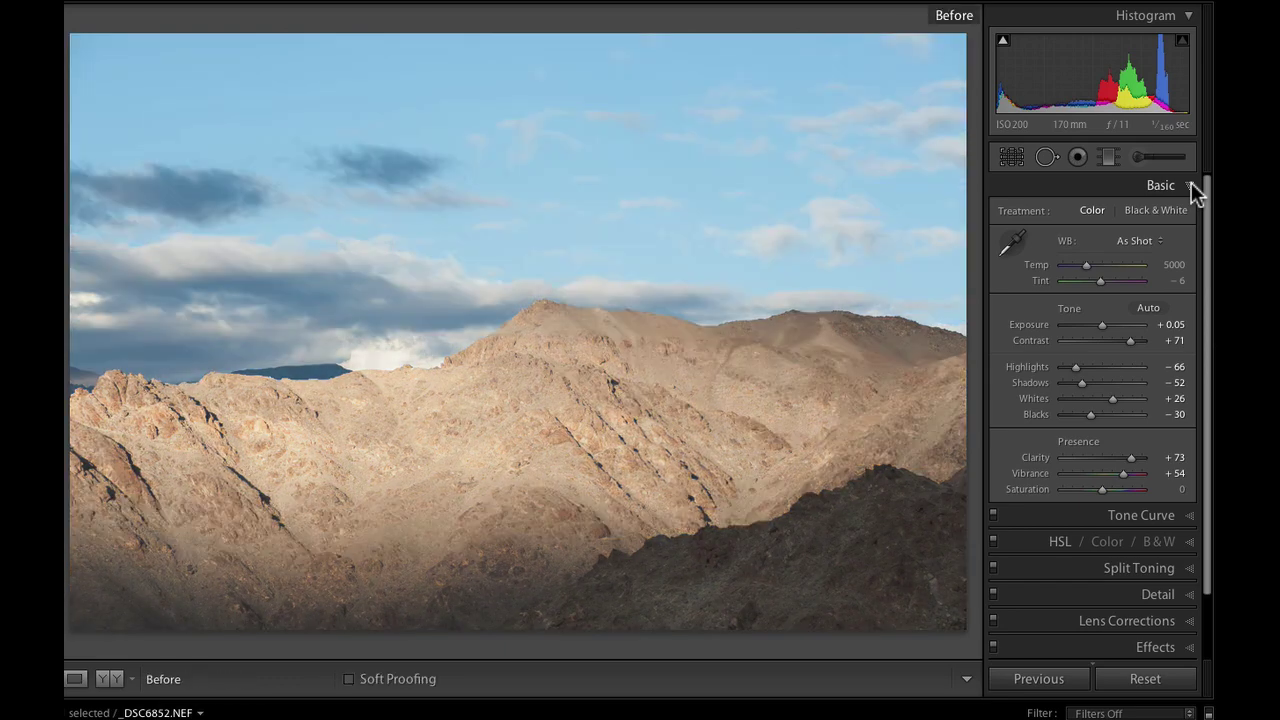
key(backslash)
key(backslash)
key(backslash)
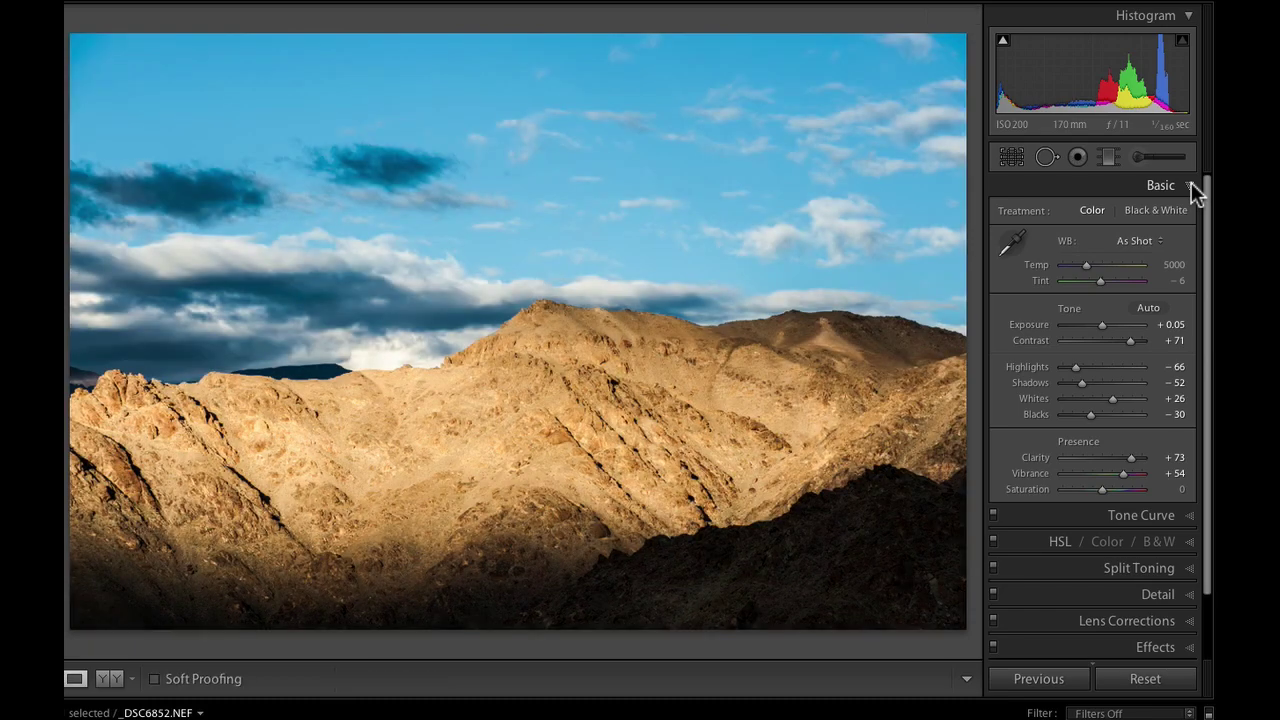
key(backslash)
key(backslash)
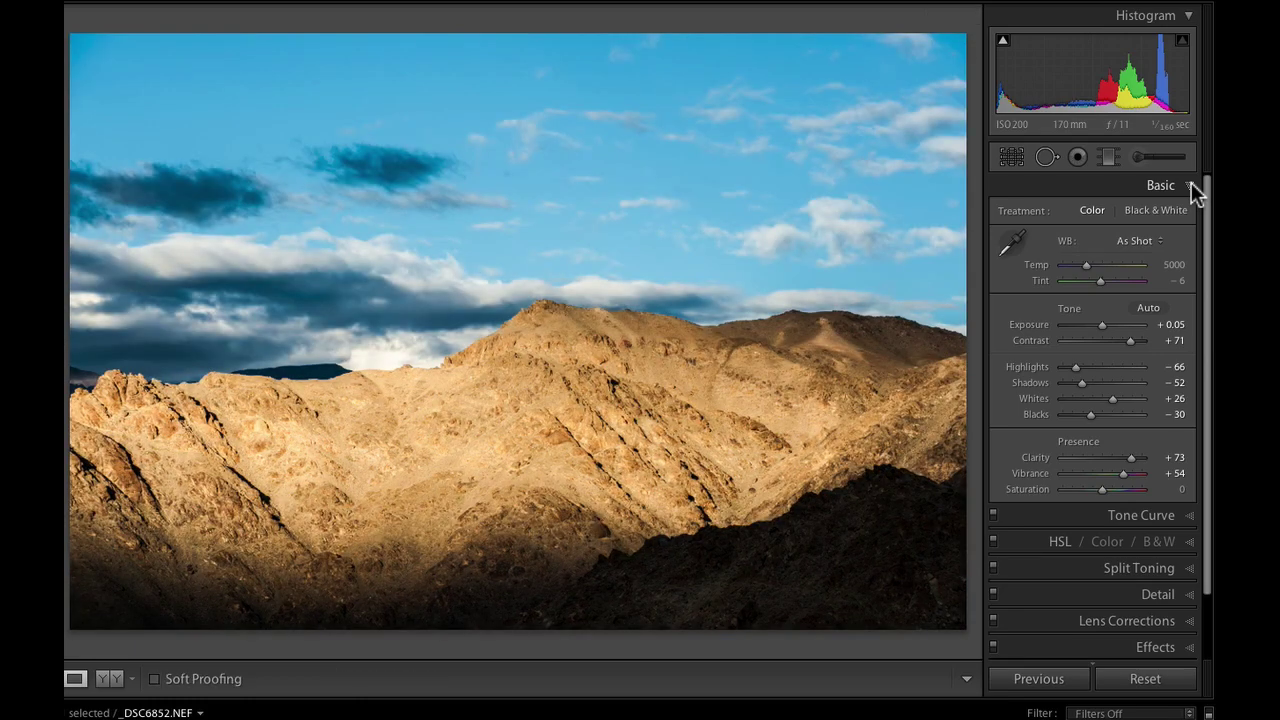